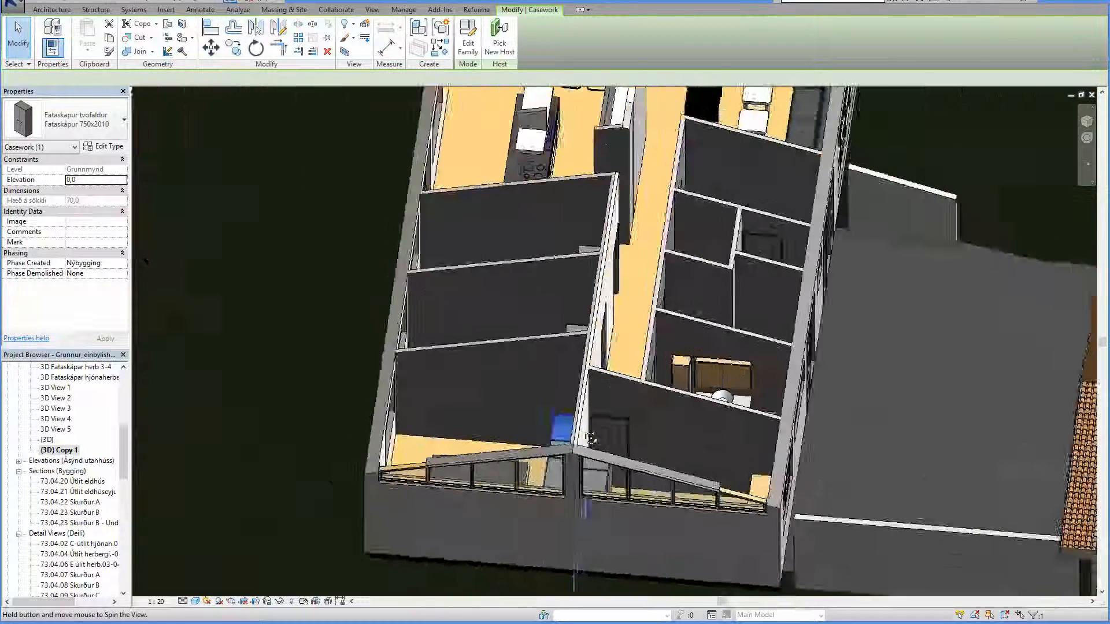
Step: Examine the bathroom mirror cabinet and the laundry room casework in the 3D house model
scroll(740, 497, "up", 5)
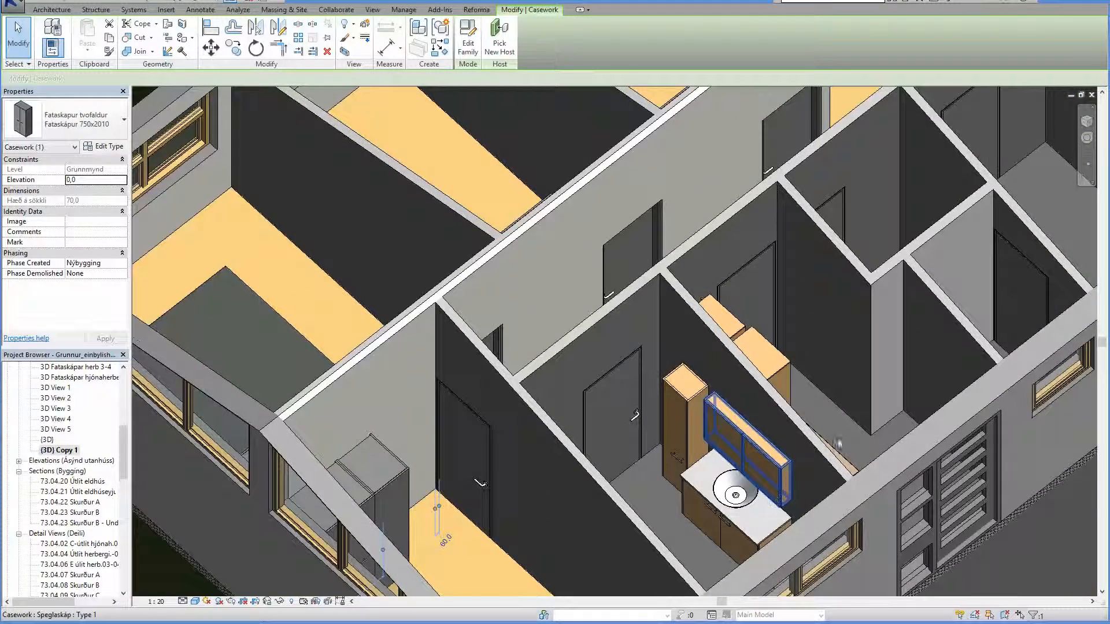
left_click(848, 434)
scroll(847, 434, "down", 2)
middle_click_drag(808, 439, 781, 580, "shift")
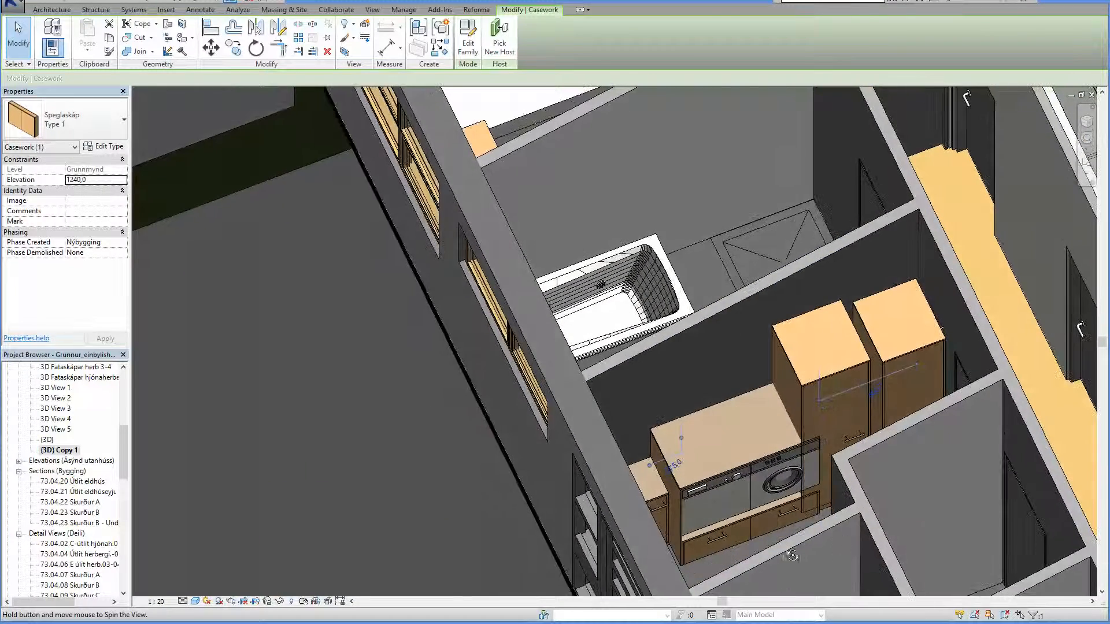
scroll(837, 537, "down", 3)
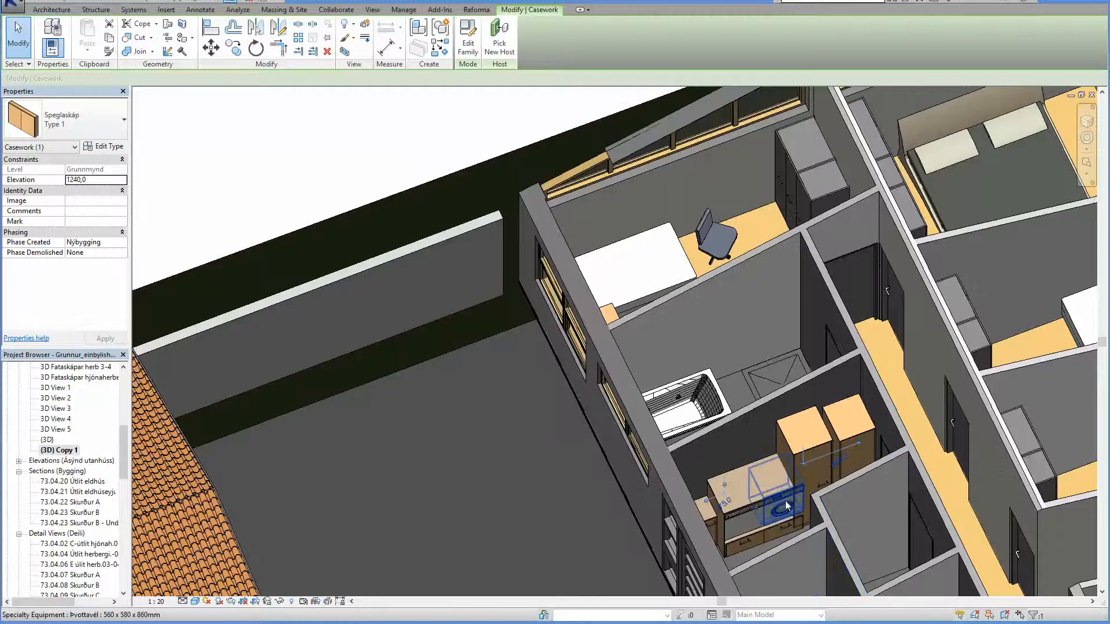
scroll(863, 501, "down", 2)
middle_click_drag(863, 501, 400, 280)
scroll(404, 289, "down", 1)
scroll(664, 471, "up", 2)
Step: Select the end wall of the kitchen island and examine the kitchen around it within the full house model
left_click(652, 454)
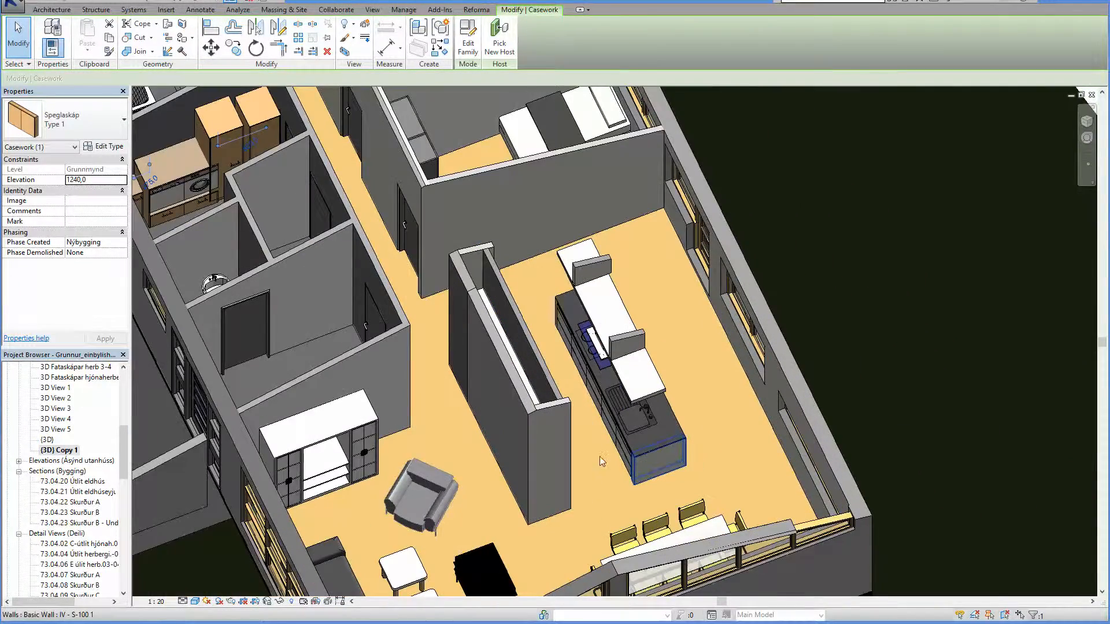
scroll(590, 454, "up", 3)
scroll(619, 476, "up", 2)
middle_click_drag(620, 473, 732, 390, "shift")
scroll(903, 382, "down", 2)
middle_click_drag(907, 382, 411, 490, "shift")
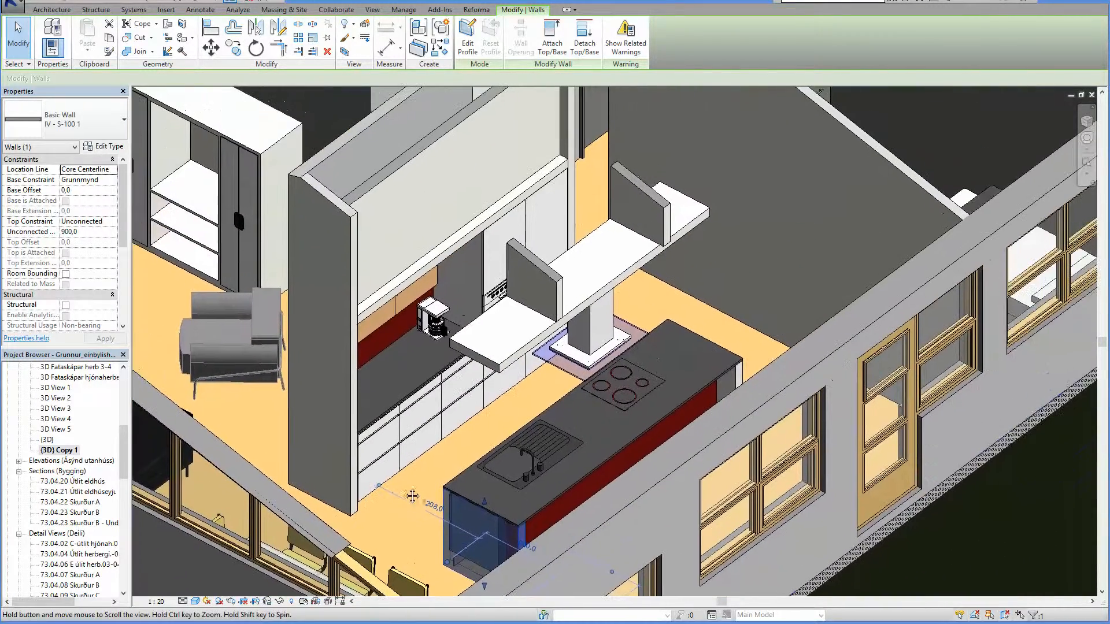
left_click(1018, 566)
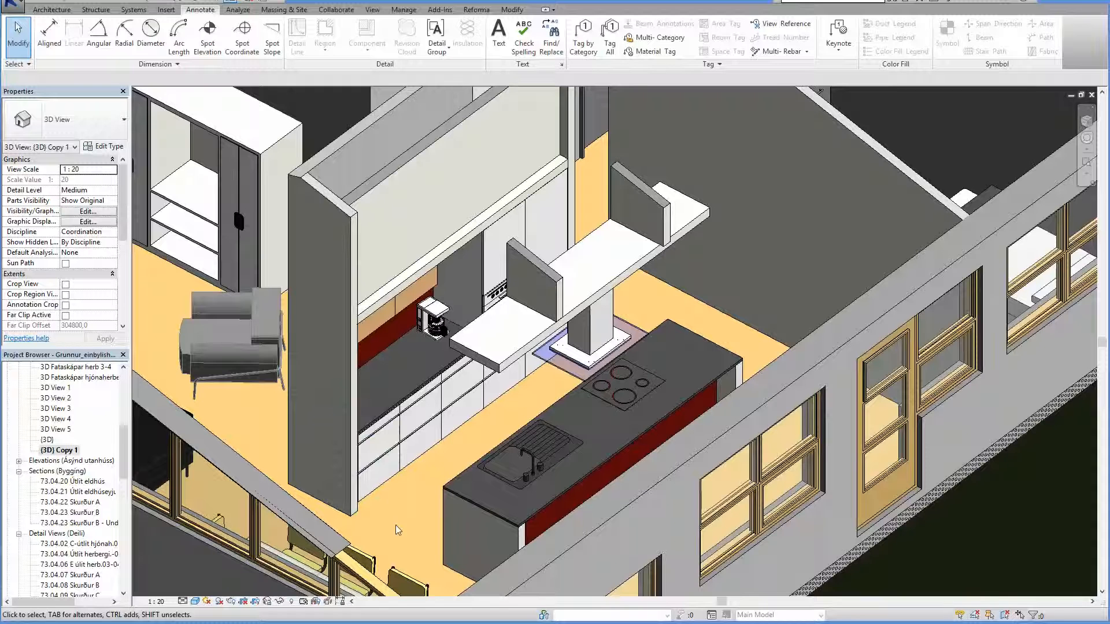
scroll(399, 530, "down", 1)
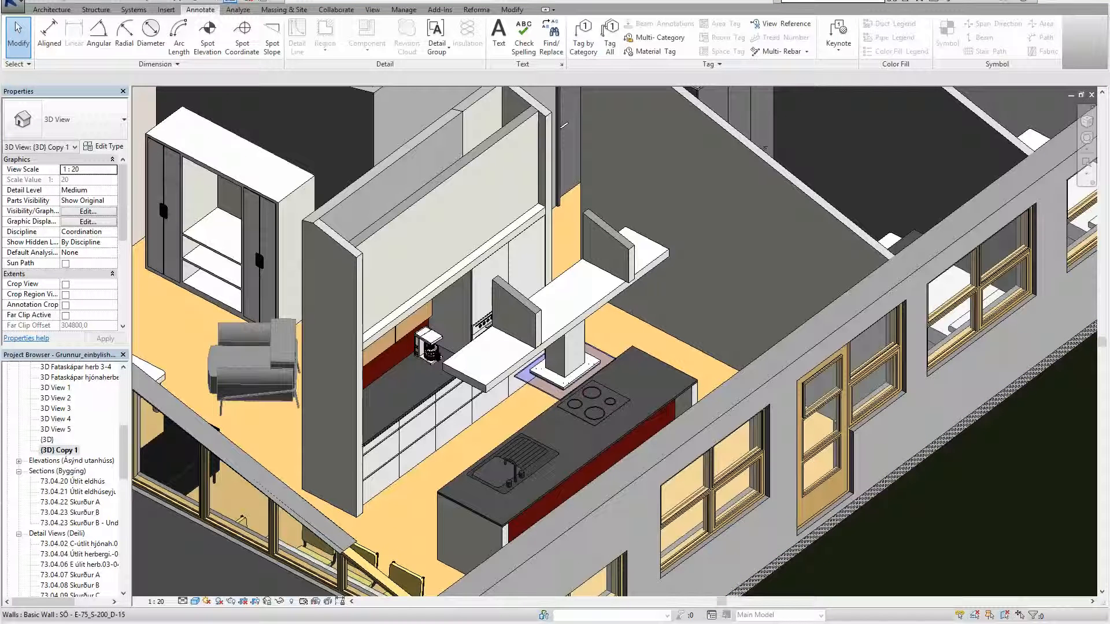
Step: Open the {3D} view and examine the isolated kitchen's island, cabinet wall and suspended shelf from both sides
double_click(47, 440)
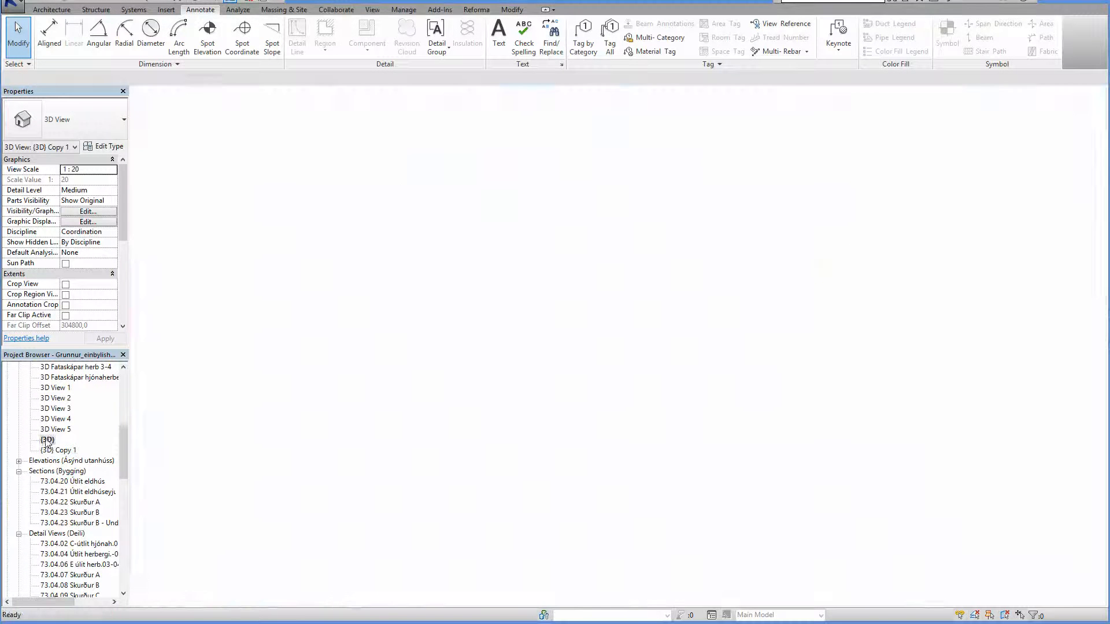
middle_click_drag(674, 471, 897, 214)
scroll(662, 353, "down", 1)
scroll(821, 188, "up", 2)
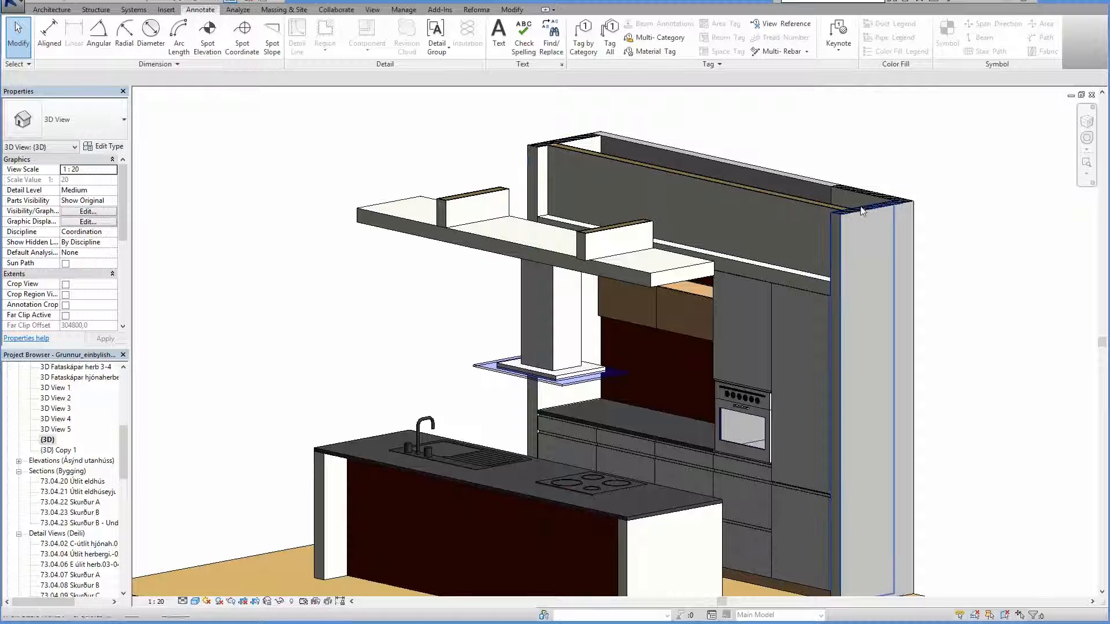
middle_click_drag(818, 463, 733, 541, "shift")
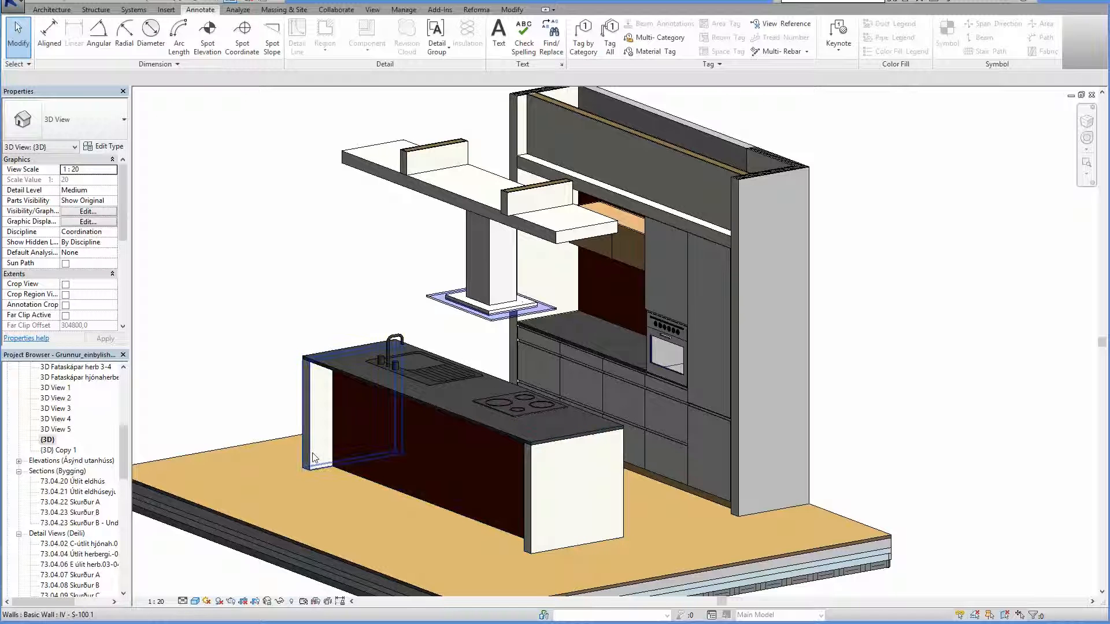
middle_click_drag(324, 488, 509, 520, "shift")
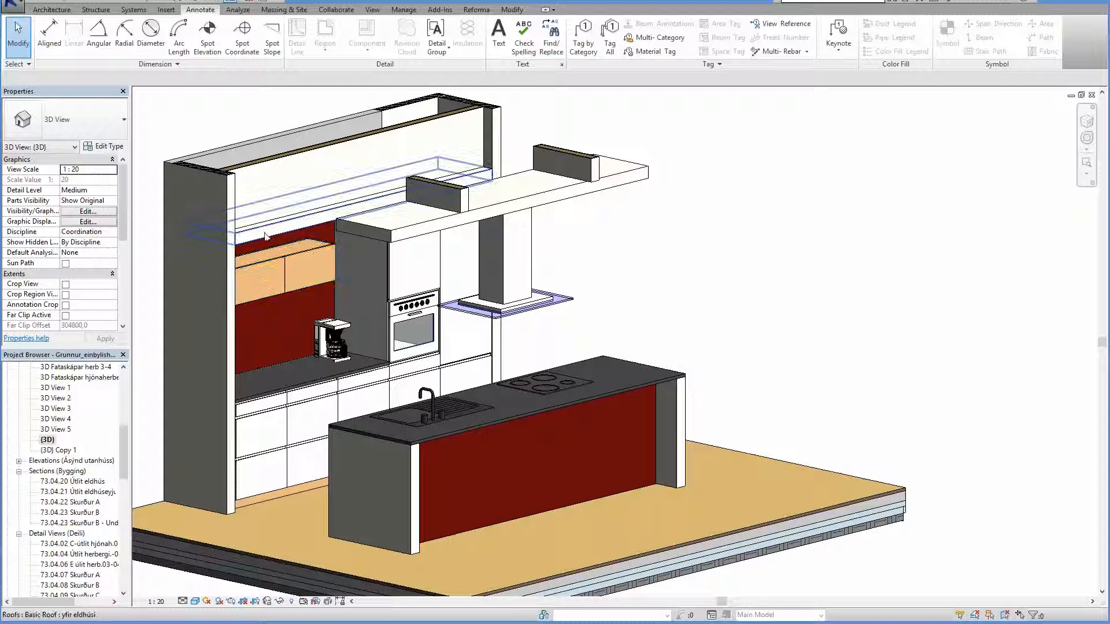
Step: Inspect the "yfir eldhúsi" roof elements above the cabinets and the island, and a short wall standing on the suspended one
scroll(264, 233, "up", 2)
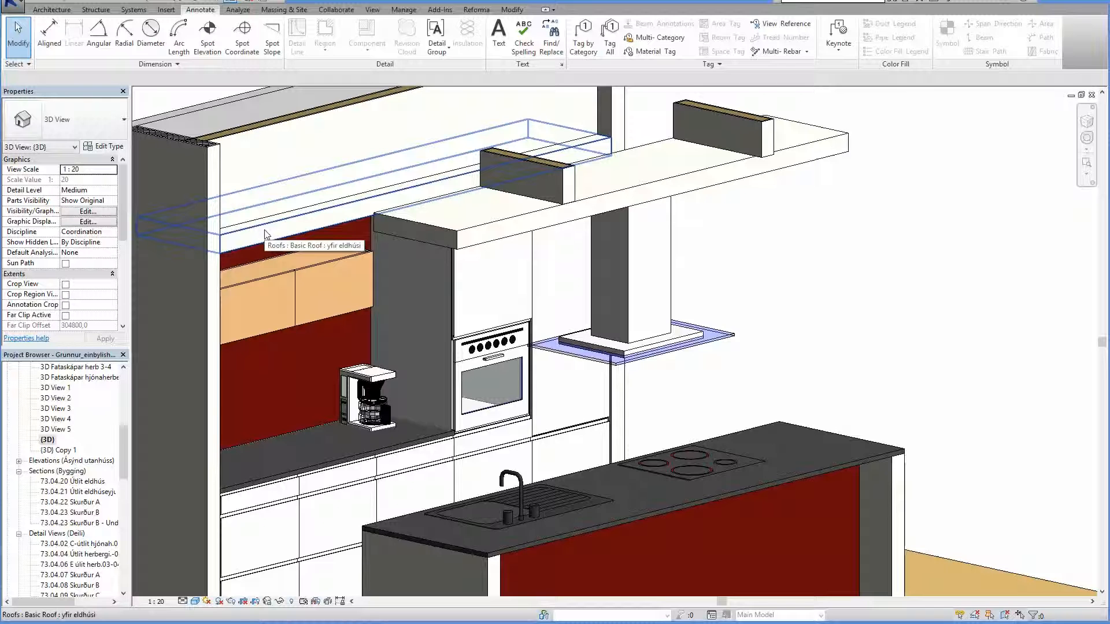
left_click(264, 234)
scroll(711, 353, "down", 4)
left_click(836, 375)
middle_click_drag(835, 377, 618, 284, "shift")
scroll(845, 332, "up", 1)
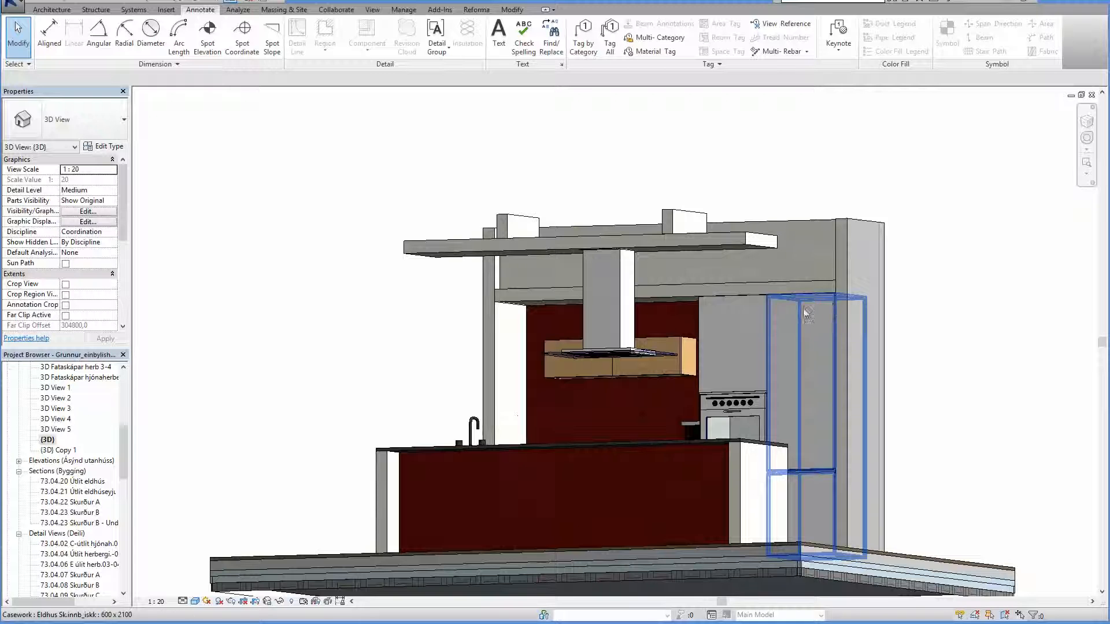
middle_click_drag(809, 303, 799, 216, "shift")
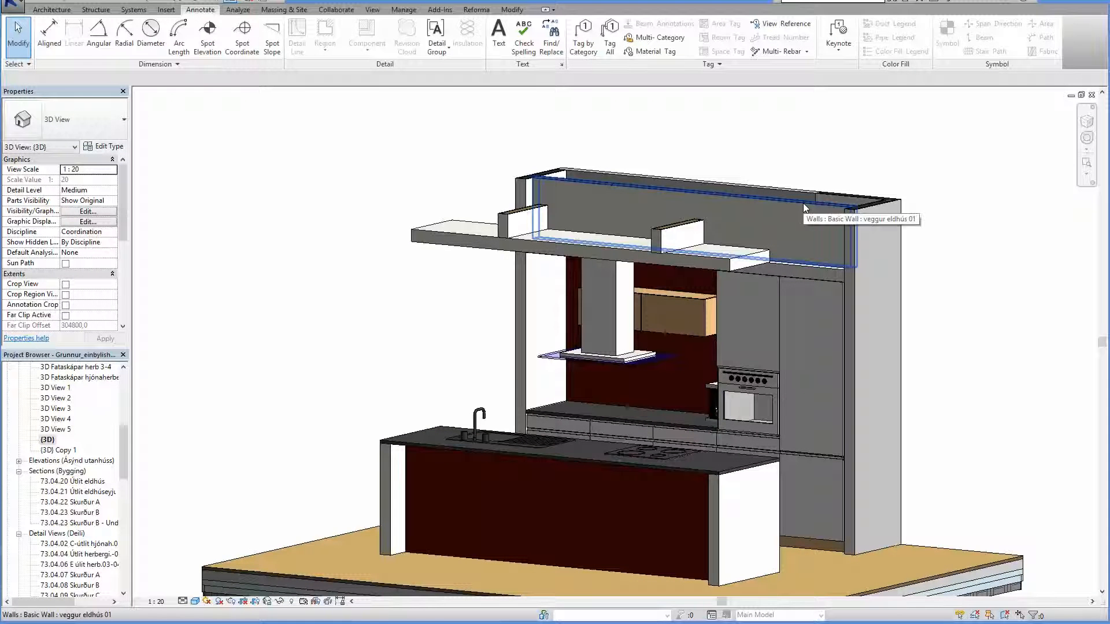
left_click(724, 266)
left_click(663, 242)
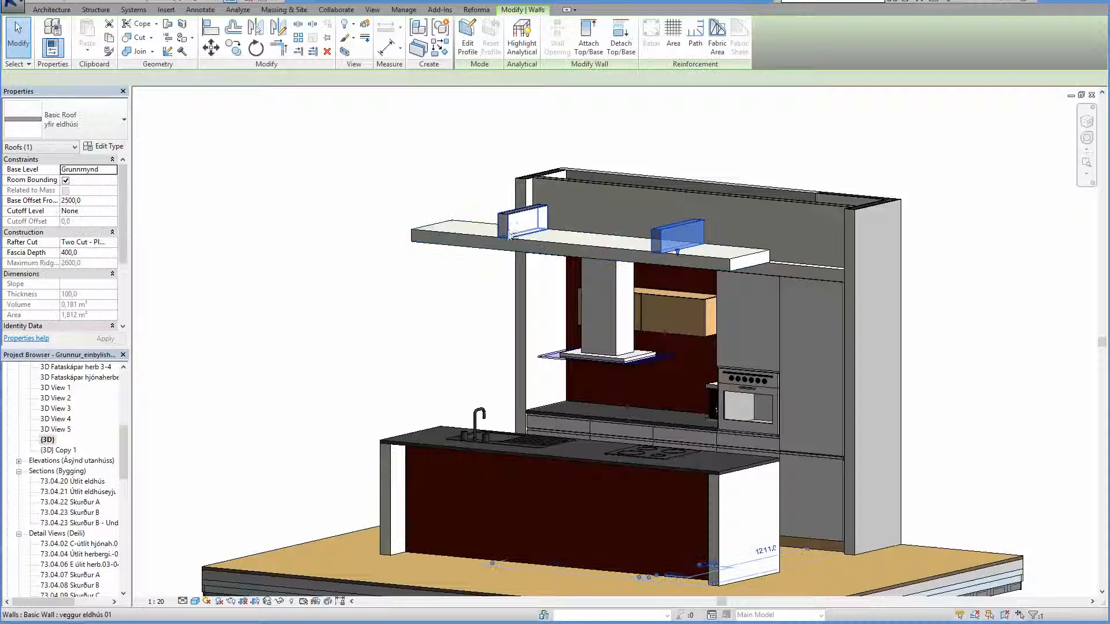
left_click(358, 226)
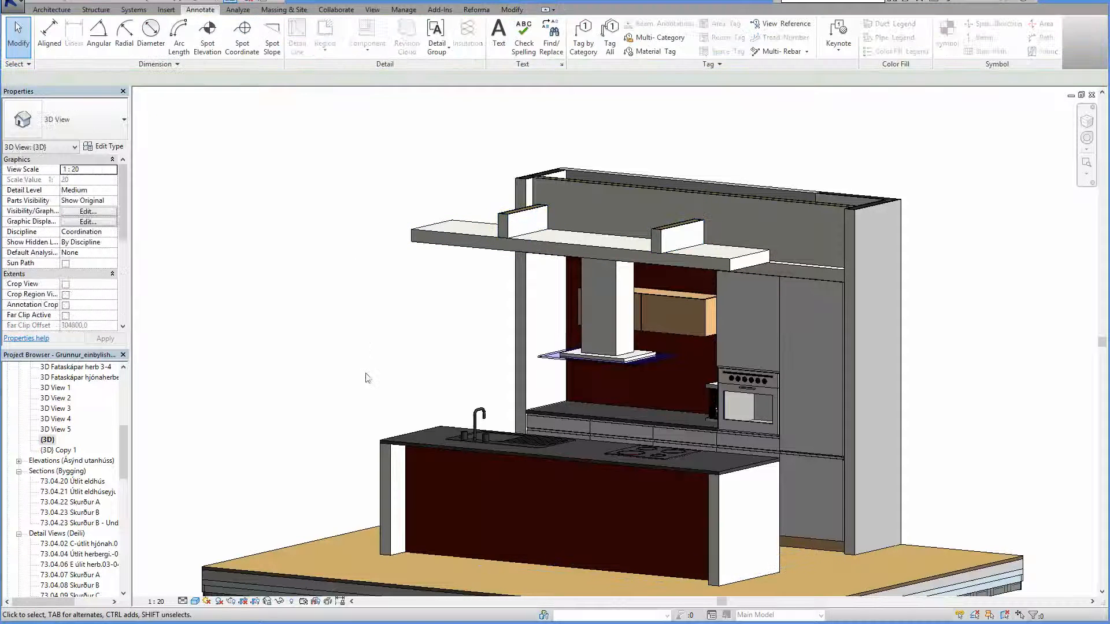
Step: Undo the last change to the height of the kitchen walls shown in the 3D view
scroll(372, 386, "down", 2)
middle_click_drag(609, 306, 532, 331, "shift")
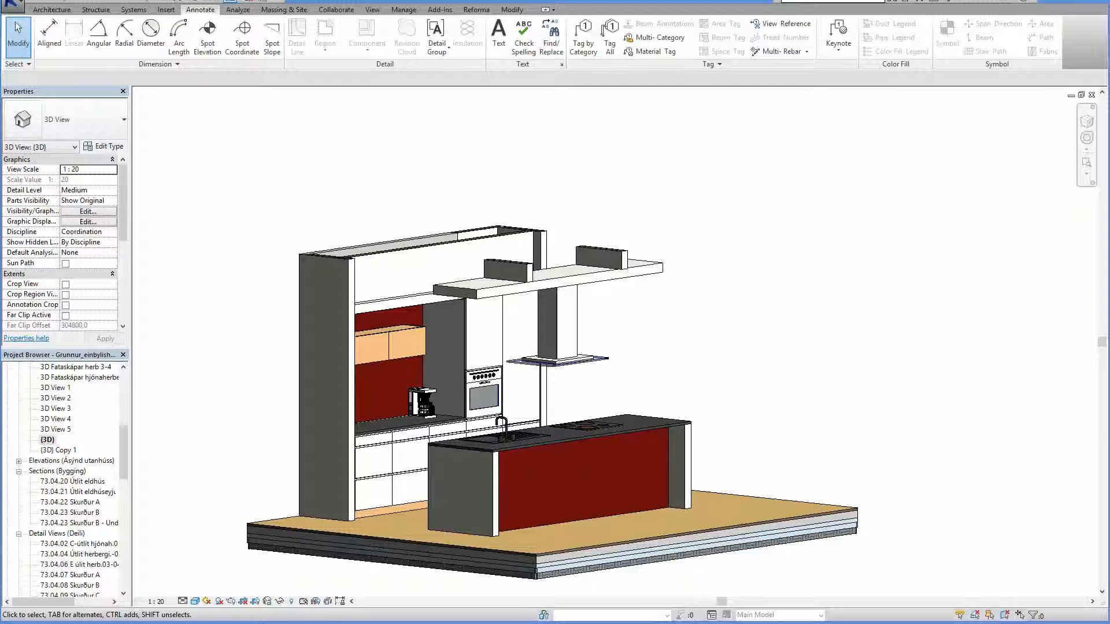
key("ctrl+z")
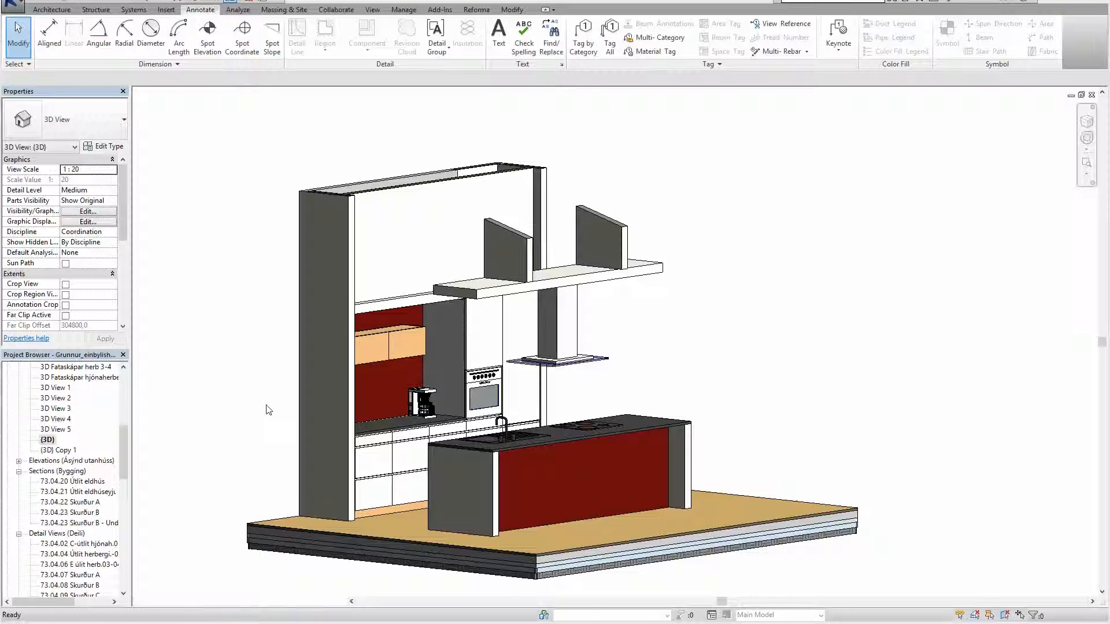
Step: Select the tall wall at the end of the kitchen cabinets and examine the walls and suspended shelf from the side and below
left_click(283, 462)
middle_click_drag(283, 462, 411, 436, "shift")
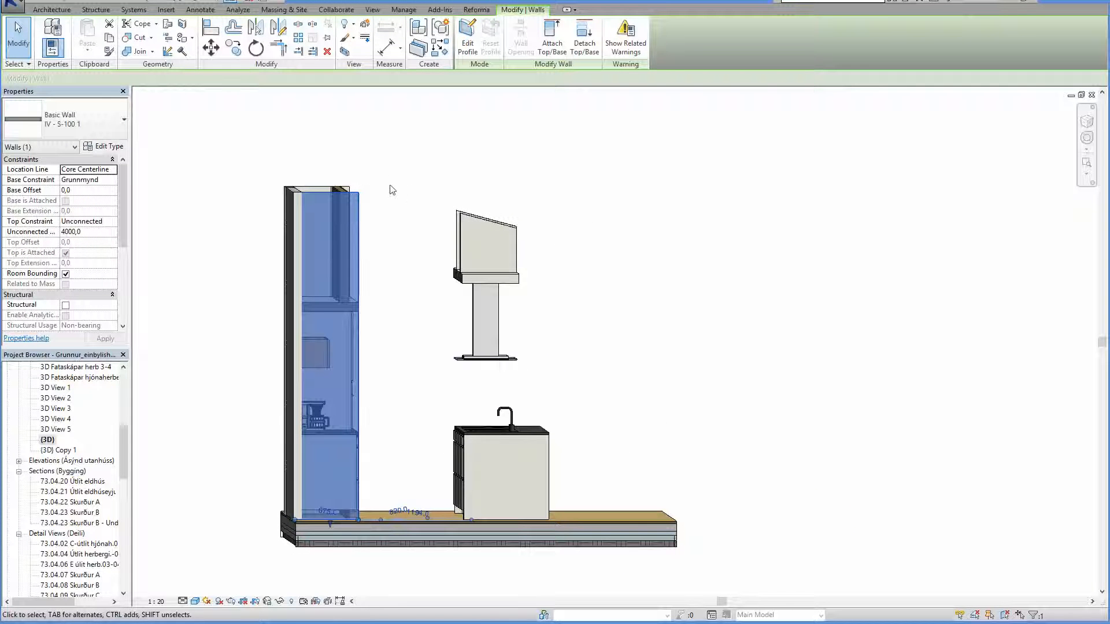
middle_click_drag(602, 344, 531, 329, "shift")
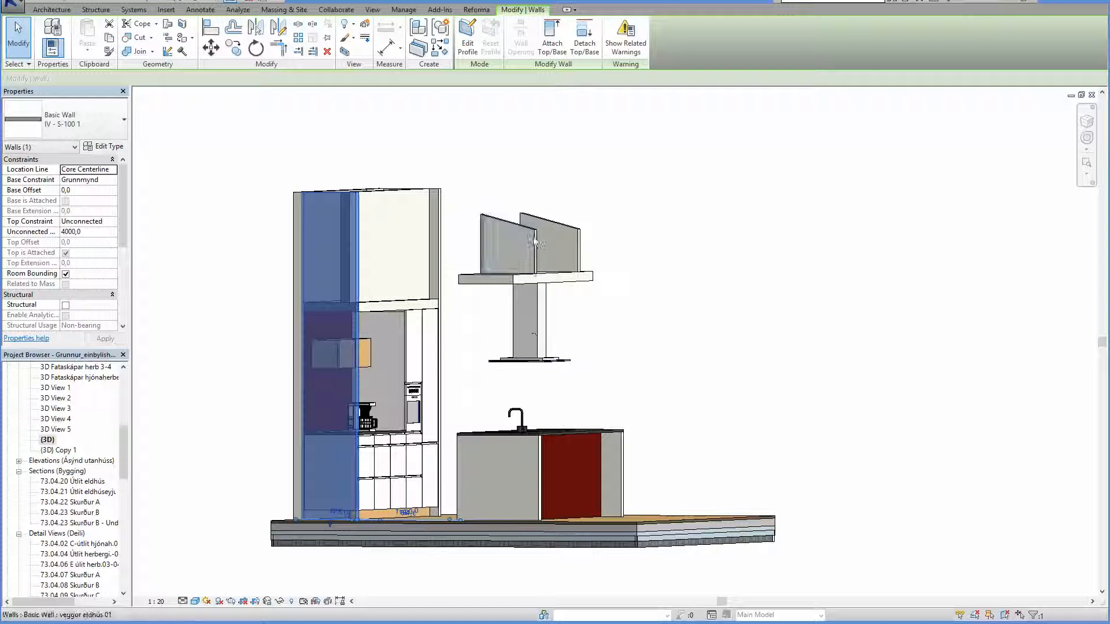
middle_click_drag(682, 380, 609, 314, "shift")
scroll(623, 300, "up", 3)
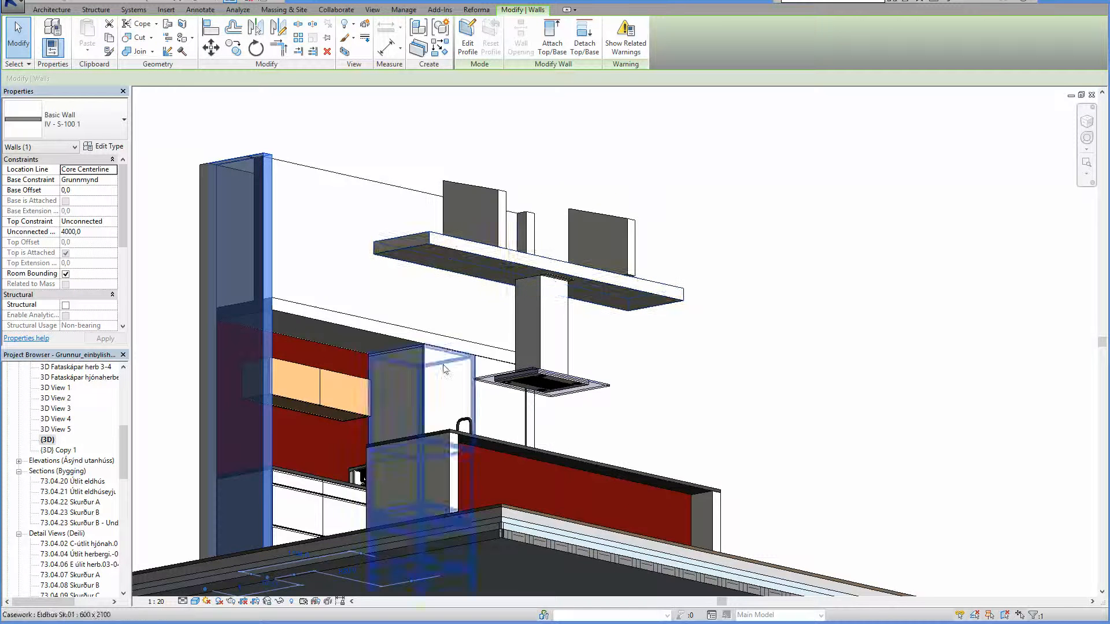
scroll(491, 289, "down", 5)
scroll(786, 406, "down", 1)
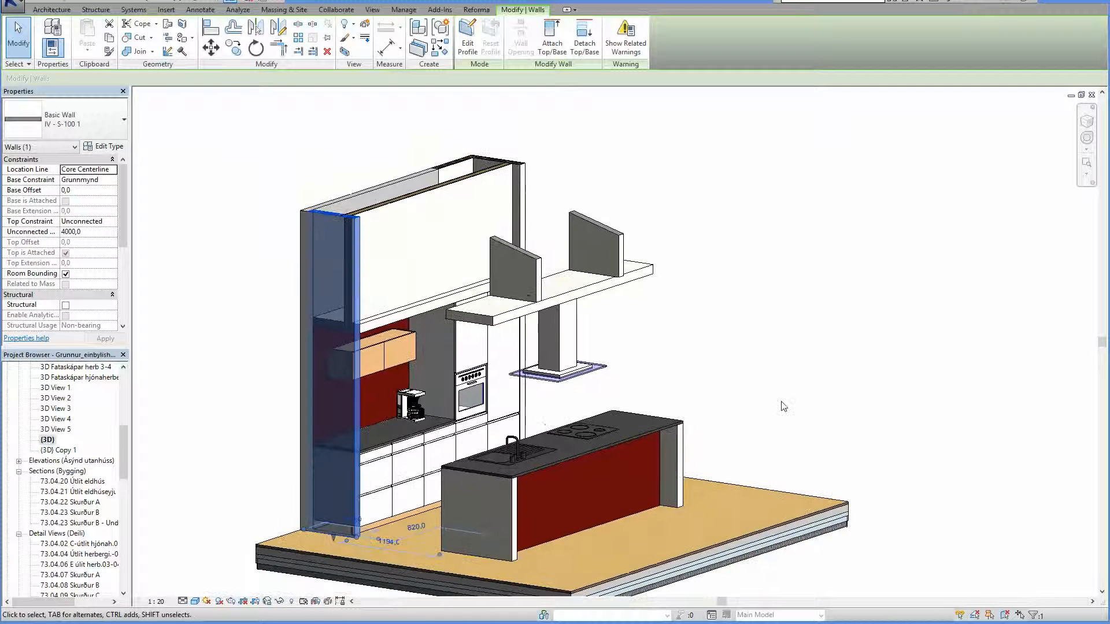
left_click(824, 405)
Step: Inspect the tall built-in refrigerator cabinet and the neighbouring oven cabinet with its oven in the kitchen's cabinet wall
middle_click_drag(823, 402, 544, 428, "shift")
middle_click_drag(544, 428, 716, 310)
scroll(716, 312, "down", 1)
scroll(727, 416, "up", 3)
middle_click_drag(798, 413, 779, 489)
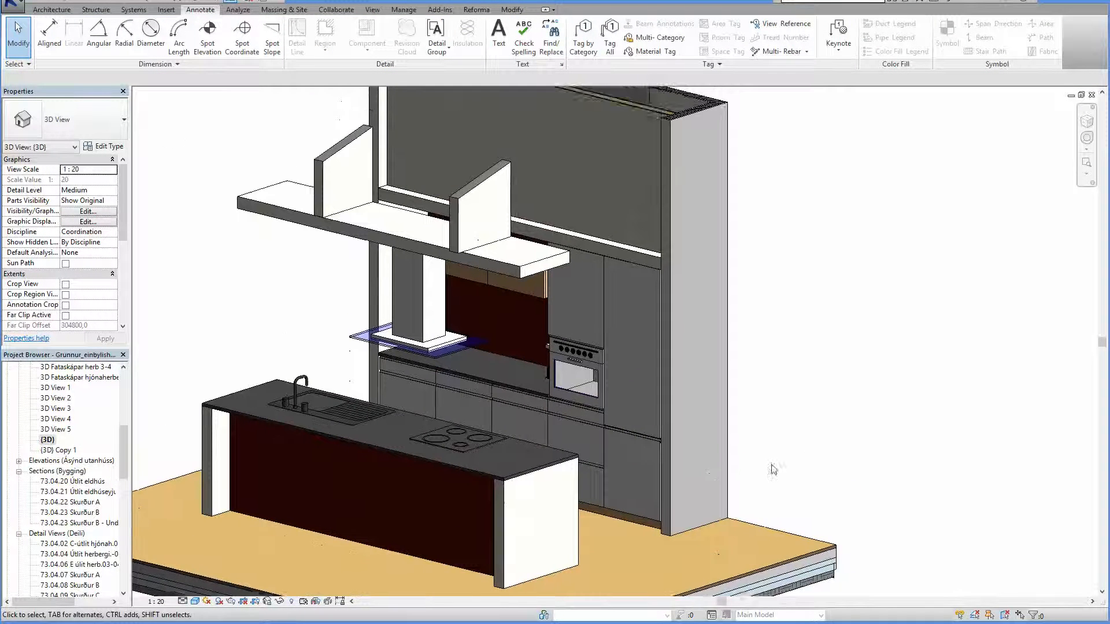
scroll(780, 488, "up", 1)
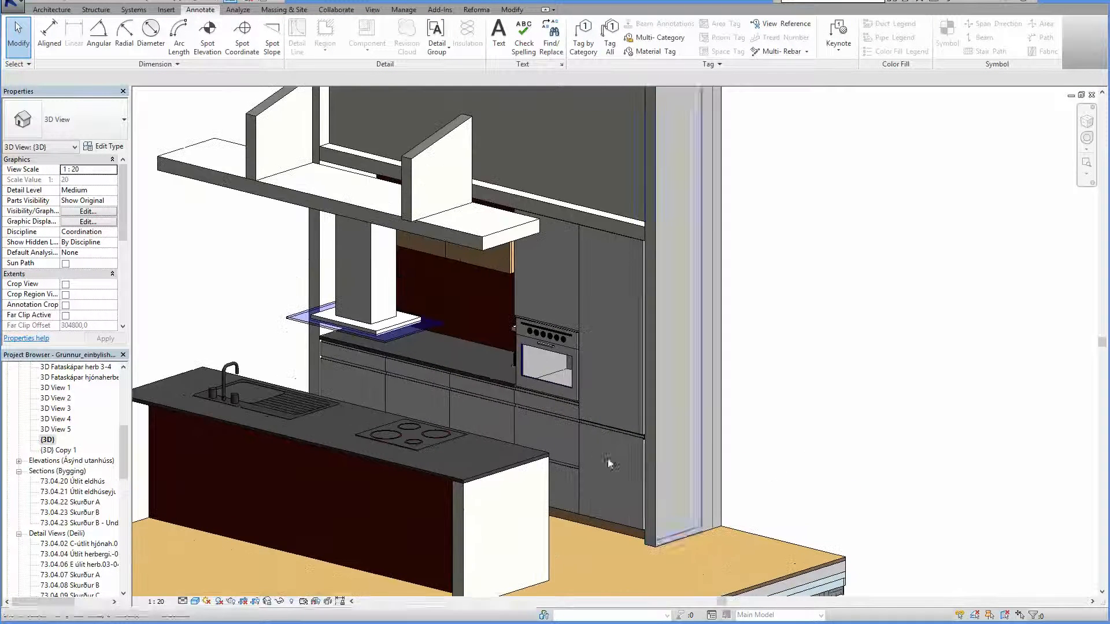
left_click(619, 430)
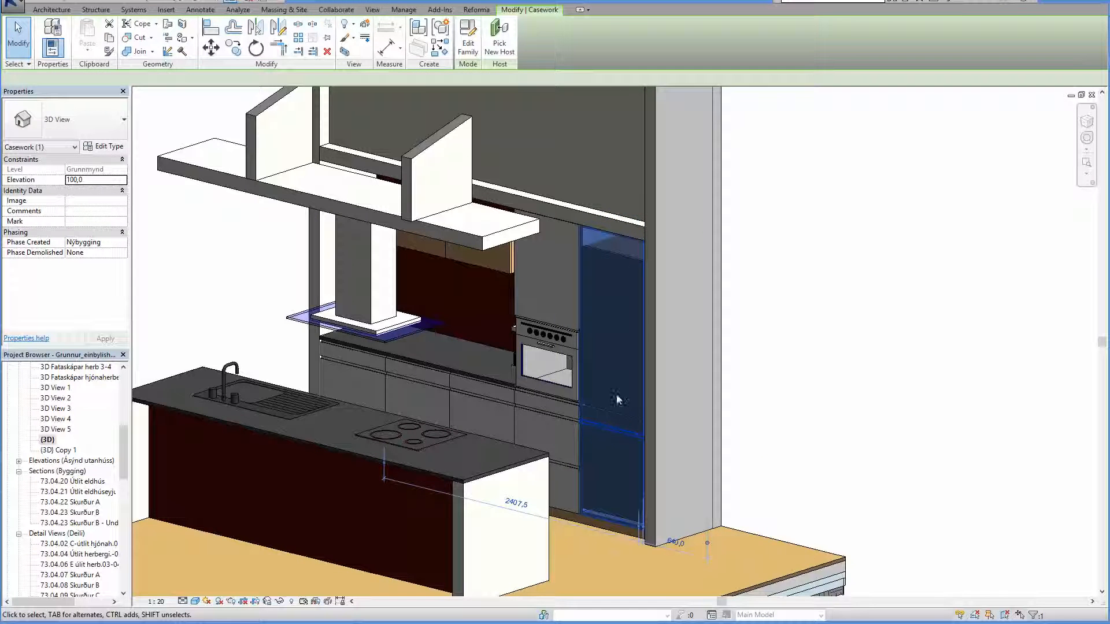
scroll(622, 376, "up", 2)
left_click(887, 355)
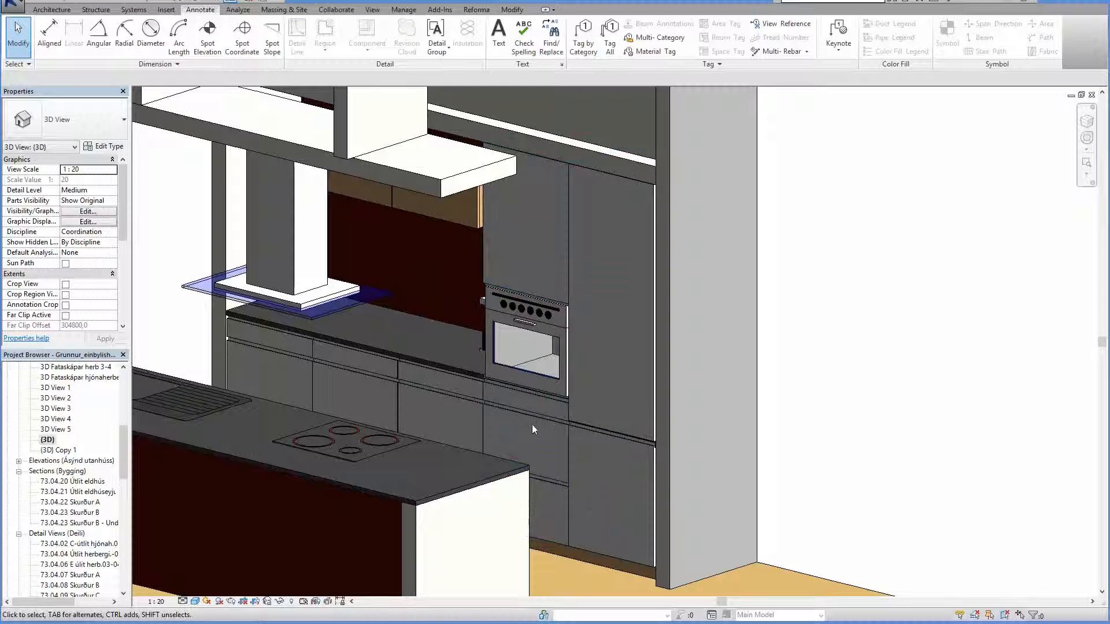
left_click(549, 440)
left_click(553, 323)
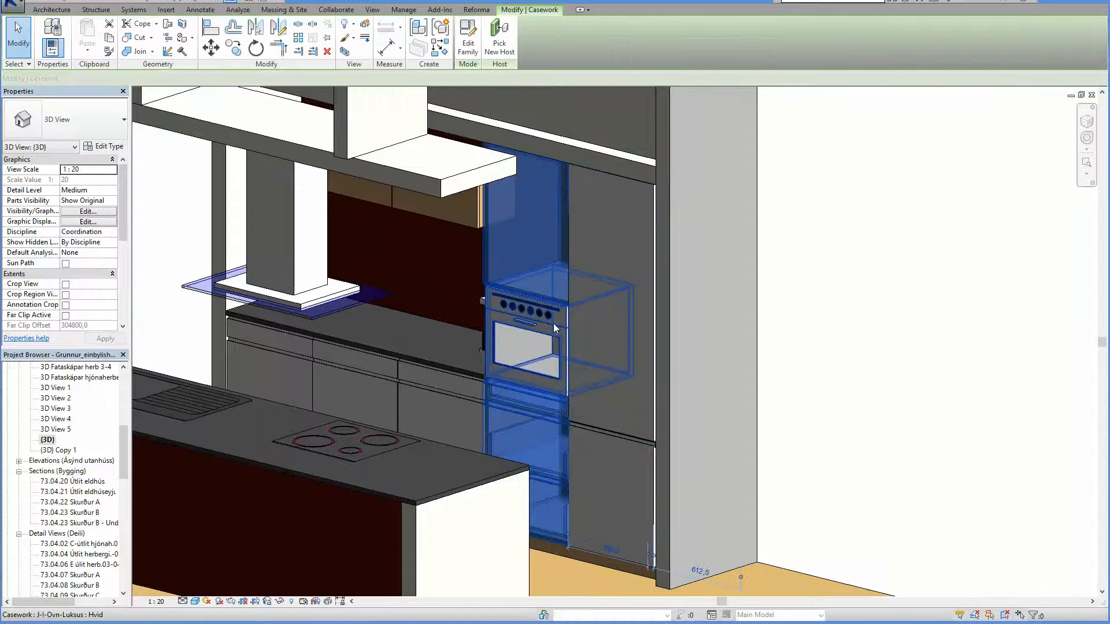
left_click(778, 368)
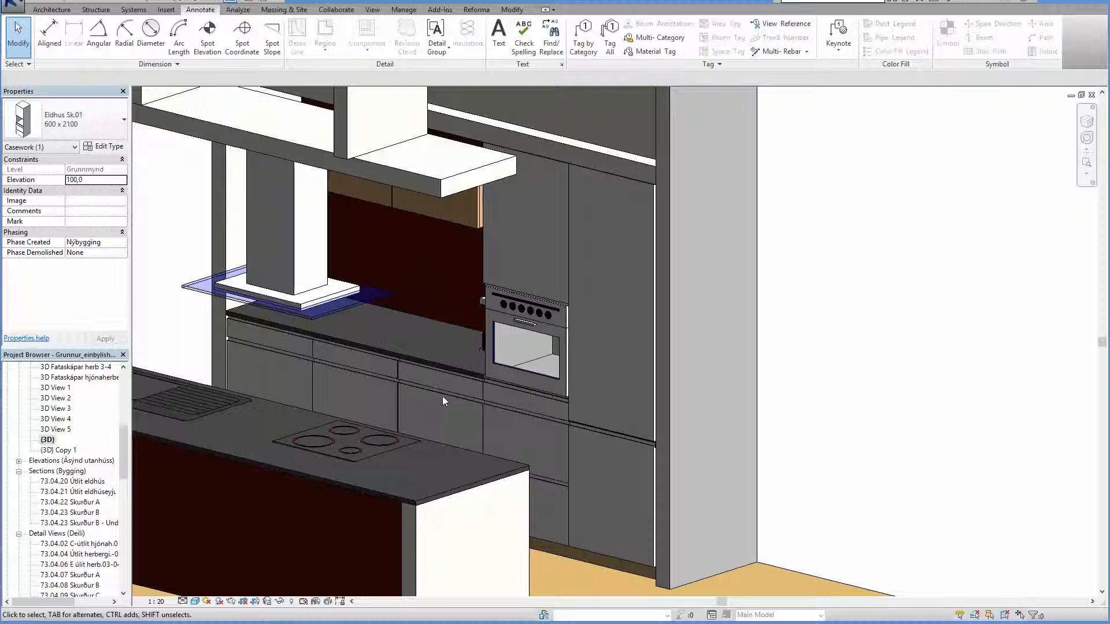
Step: Select an Eldhus Sk.02 base cabinet in the cabinet wall and examine the matching drawer cabinets in the island
left_click(307, 361)
middle_click_drag(370, 478, 674, 518, "shift")
scroll(379, 491, "down", 2)
middle_click_drag(575, 526, 563, 444, "shift")
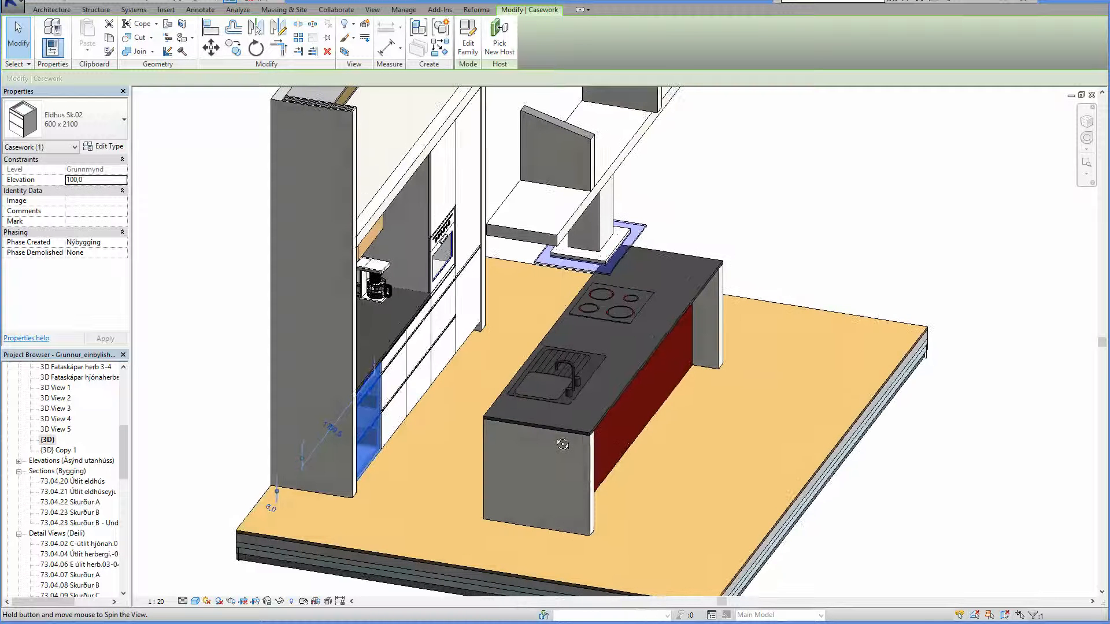
middle_click_drag(589, 508, 513, 535, "shift")
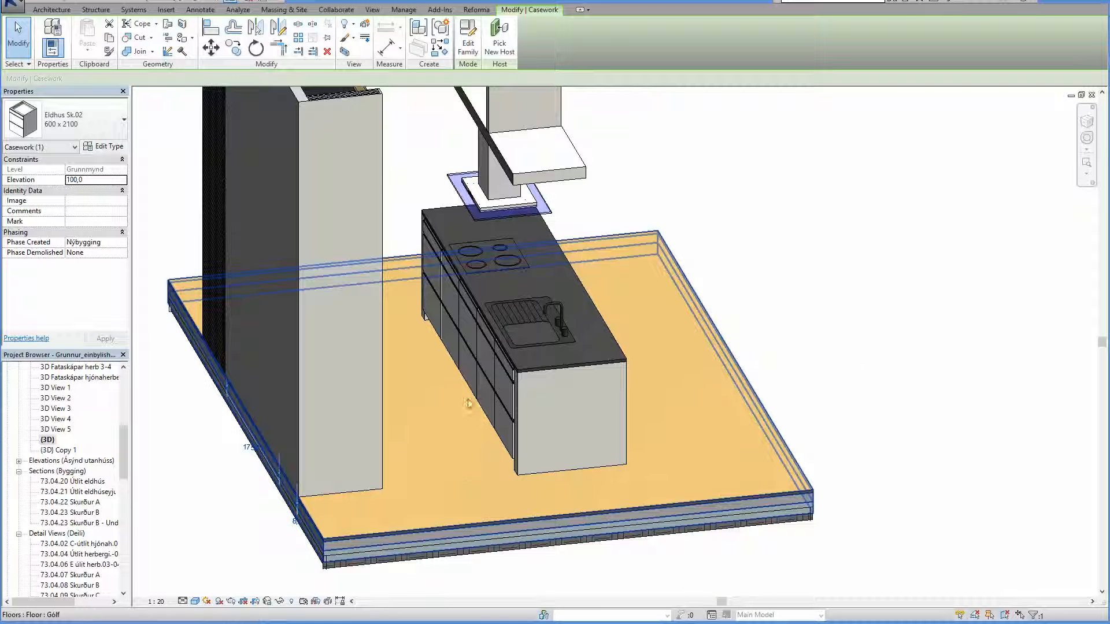
scroll(463, 469, "up", 3)
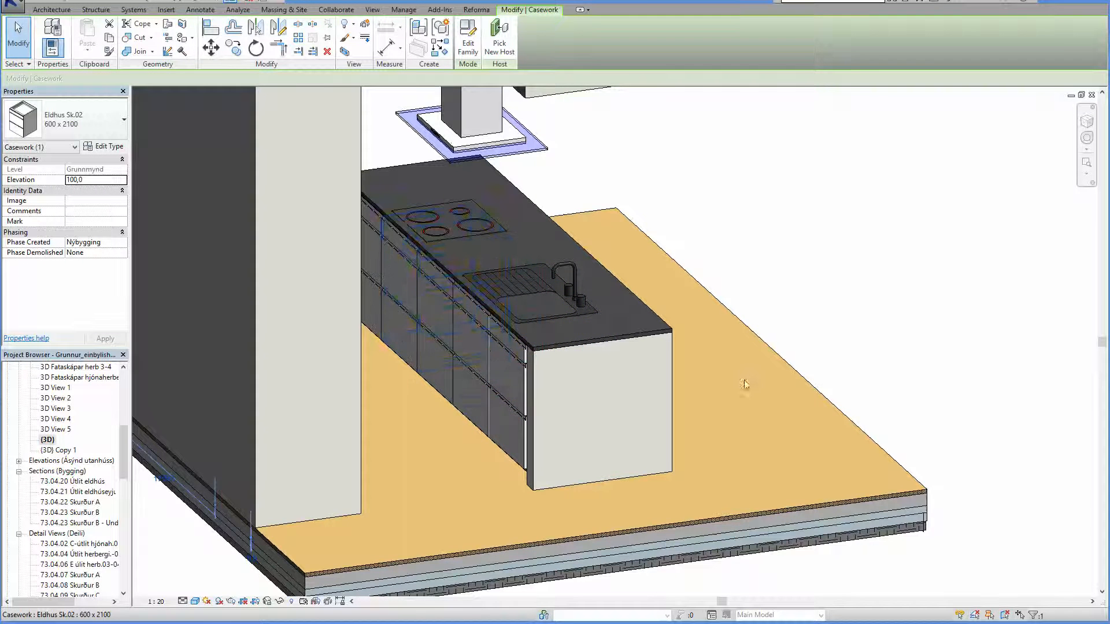
scroll(745, 383, "down", 2)
left_click(869, 327)
Step: Examine the island's cooktop, sink and range hood, and the coffee maker on the rear countertop
middle_click_drag(840, 376, 839, 464, "shift")
scroll(605, 390, "up", 2)
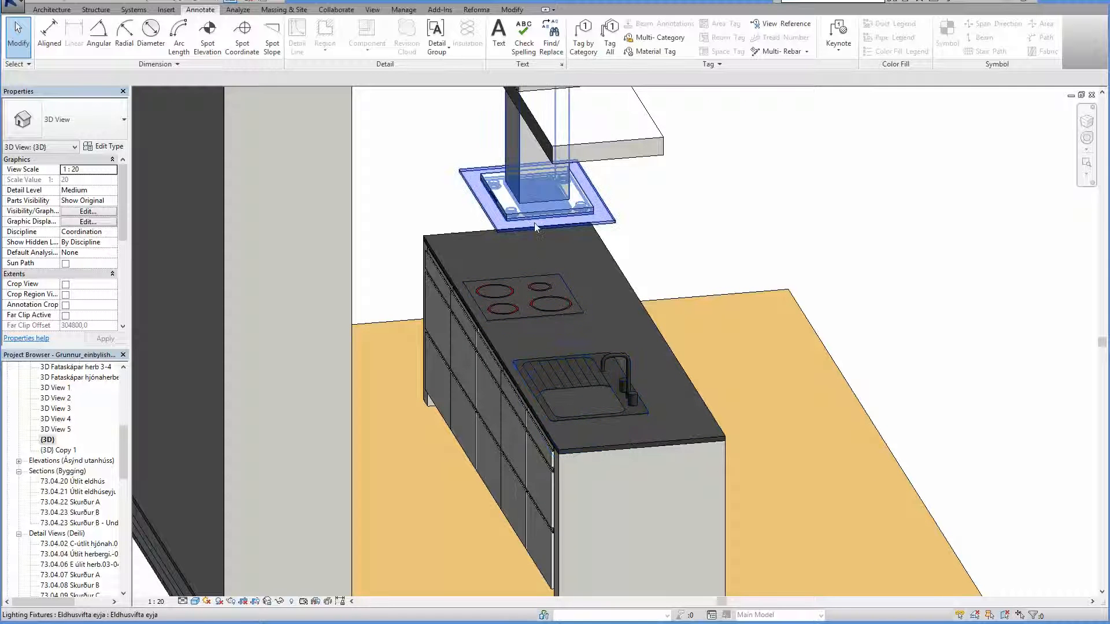
scroll(800, 453, "down", 4)
middle_click_drag(800, 453, 638, 392, "shift")
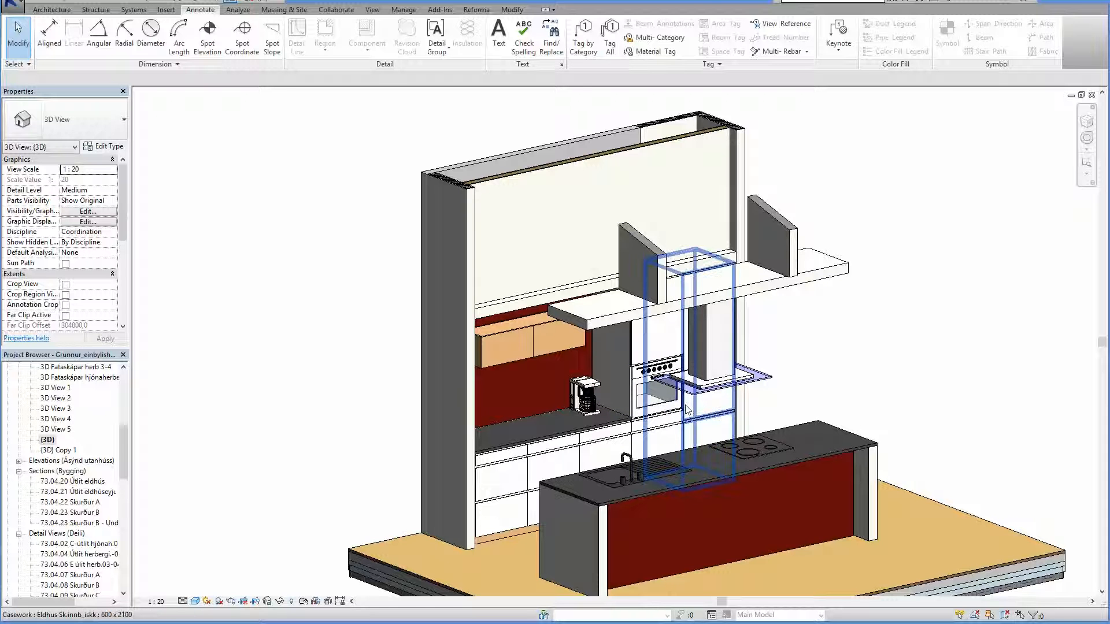
scroll(595, 415, "up", 5)
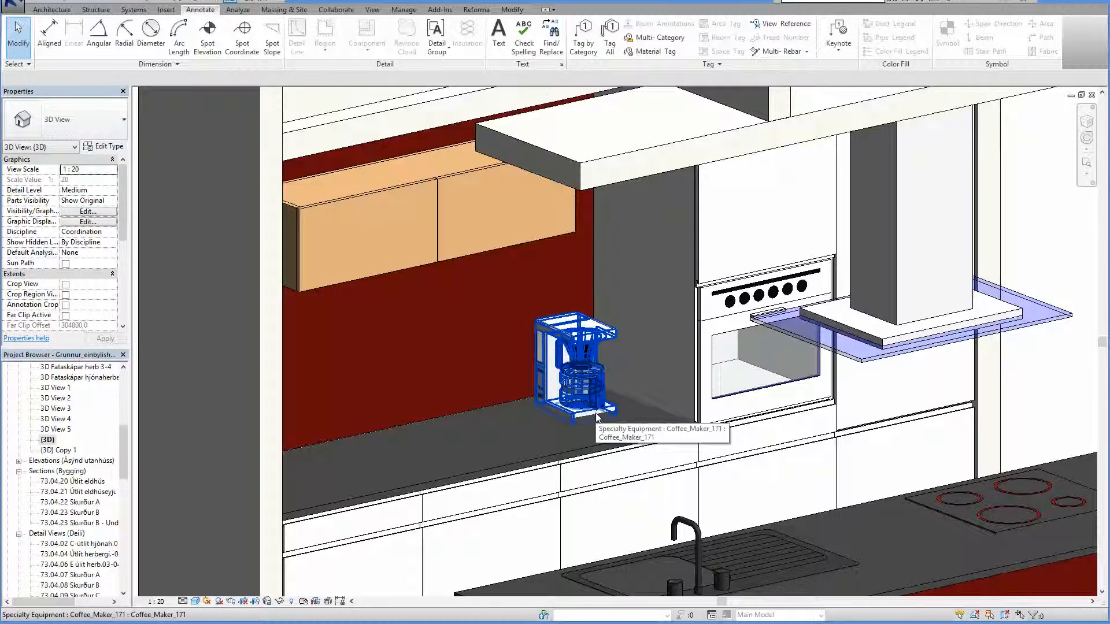
scroll(596, 417, "up", 2)
scroll(597, 417, "down", 4)
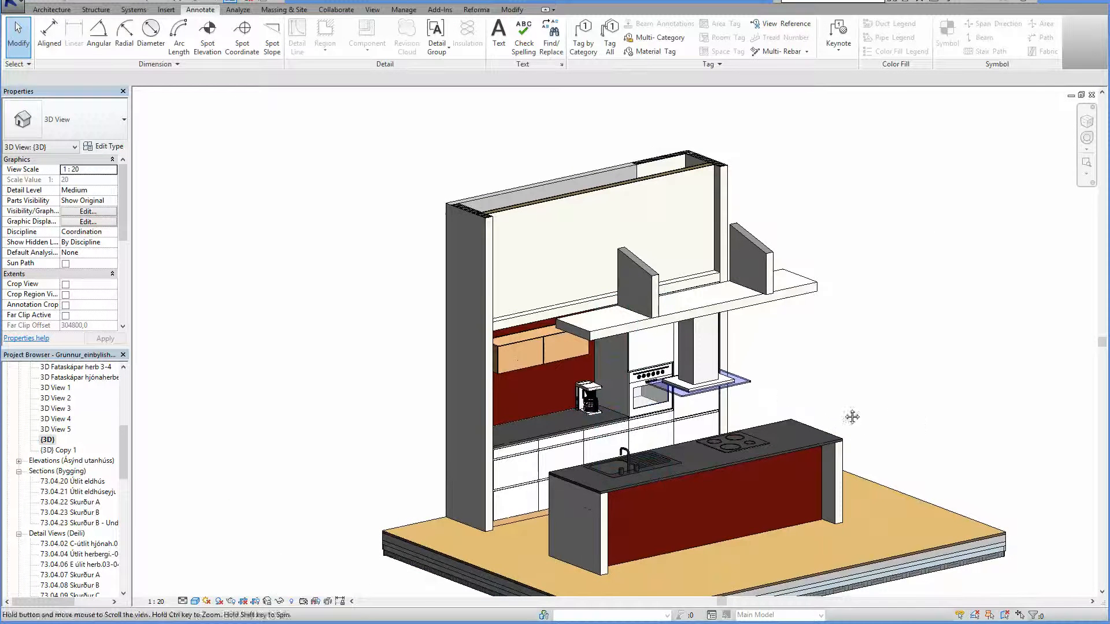
middle_click_drag(852, 417, 693, 386)
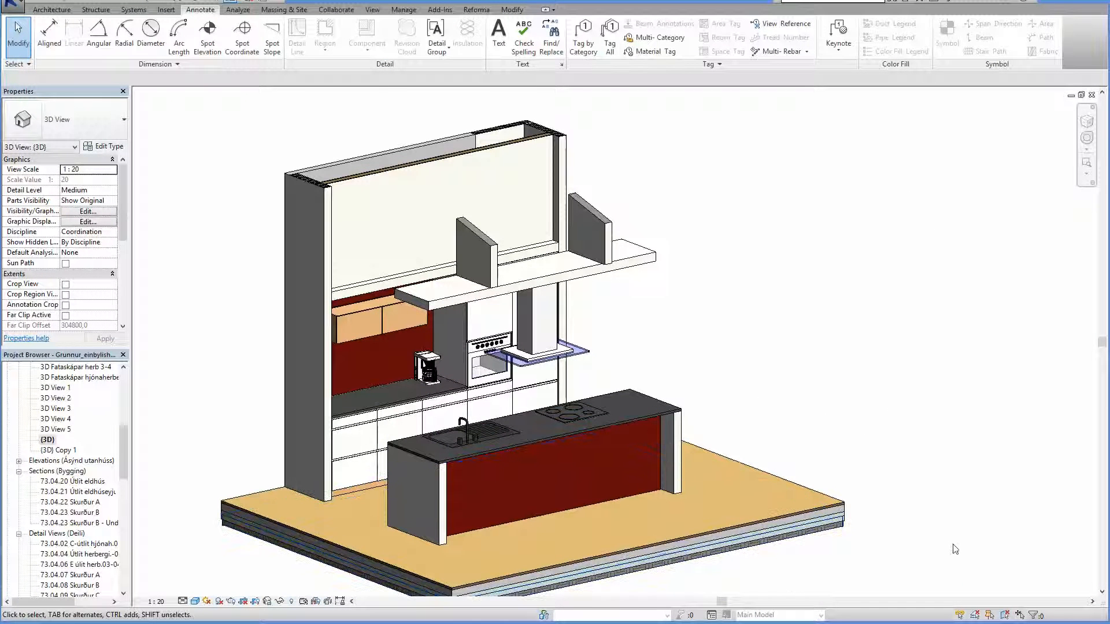